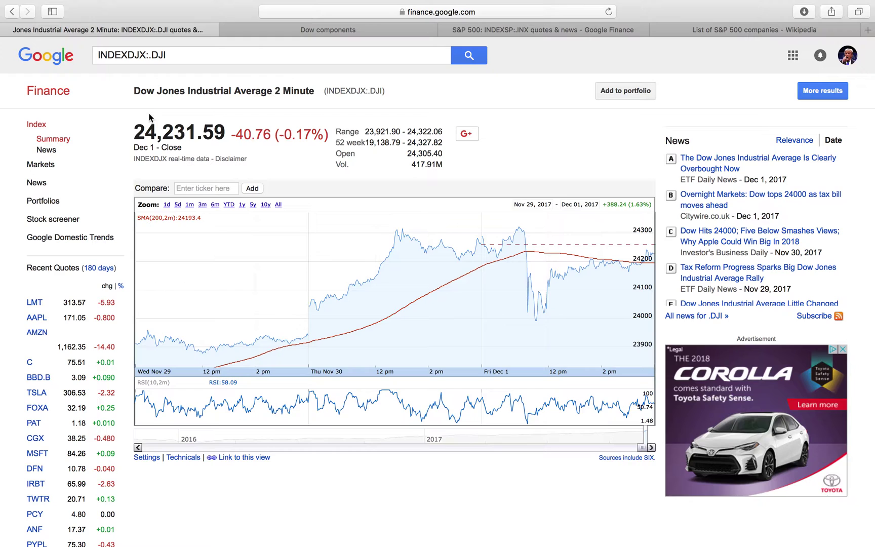
# Chart the Dow's last ten years, then bring up the DOW sheet of share prices.
pyautogui.click(266, 205)
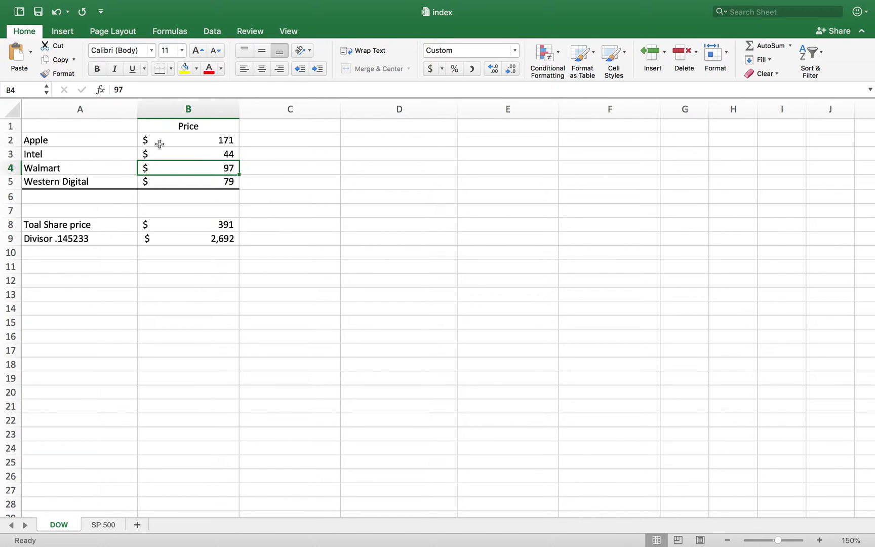
pyautogui.scroll(3, 68, 175)
pyautogui.scroll(3, 66, 172)
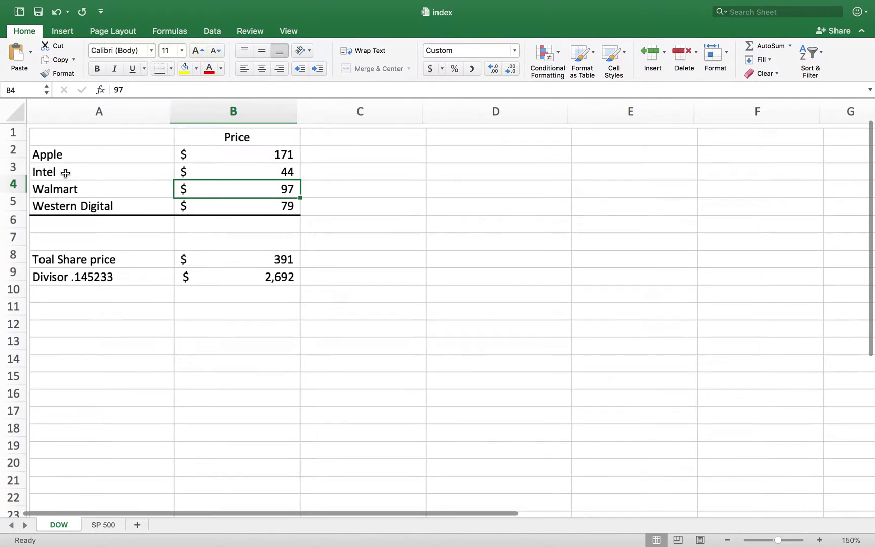
pyautogui.click(71, 150)
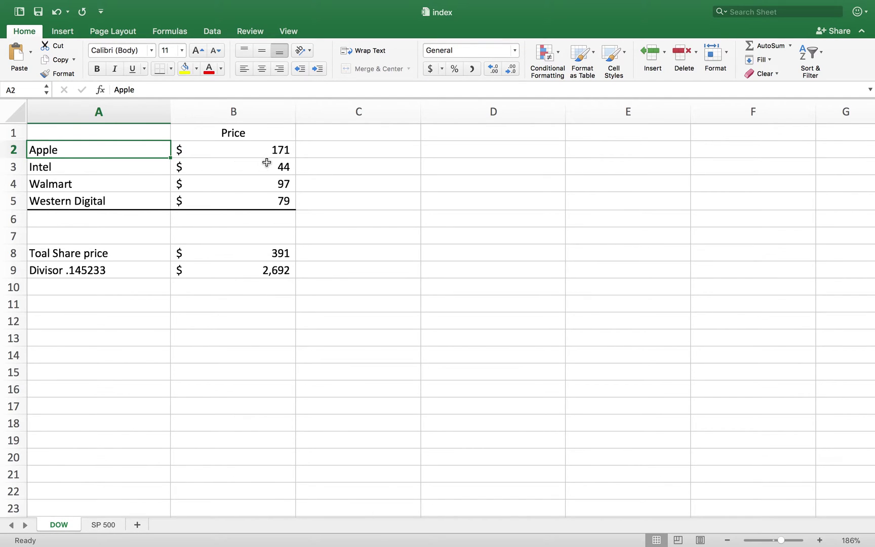
pyautogui.click(283, 151)
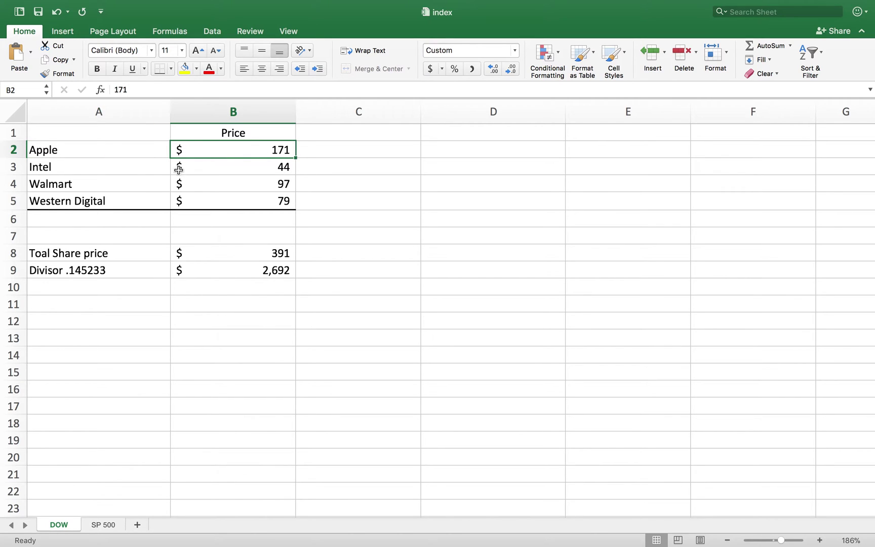
pyautogui.click(145, 169)
pyautogui.click(245, 169)
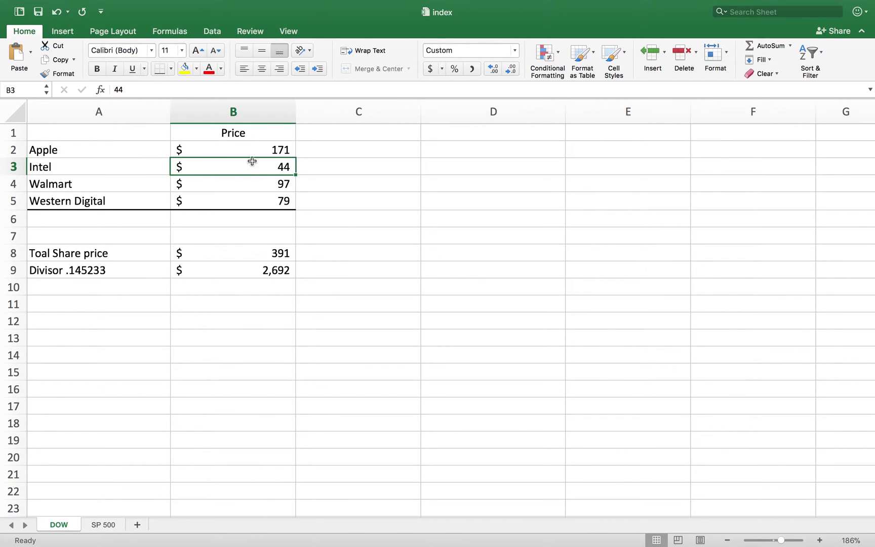
pyautogui.click(278, 252)
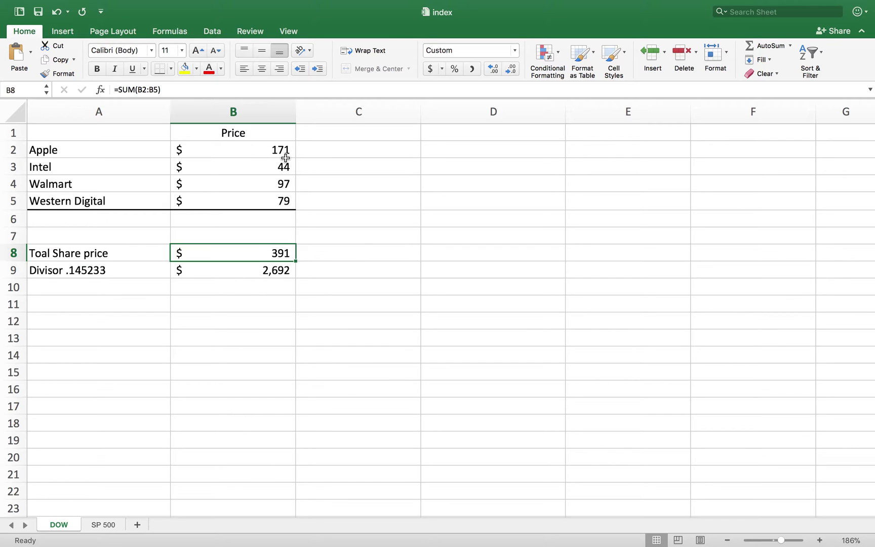
pyautogui.click(268, 270)
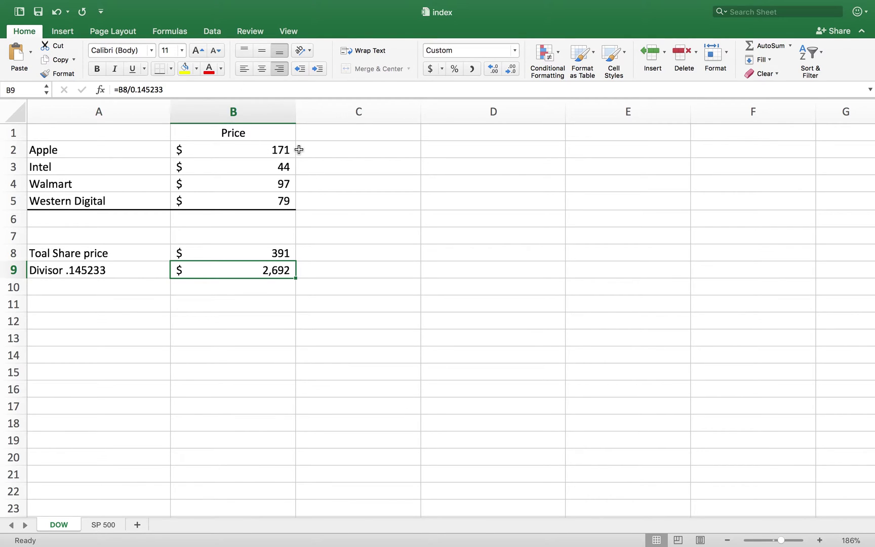
pyautogui.click(258, 148)
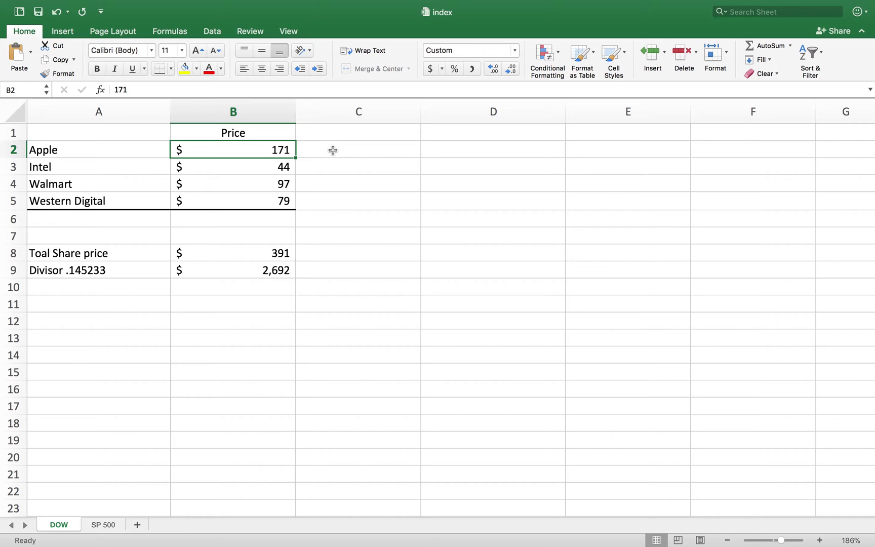
pyautogui.click(56, 153)
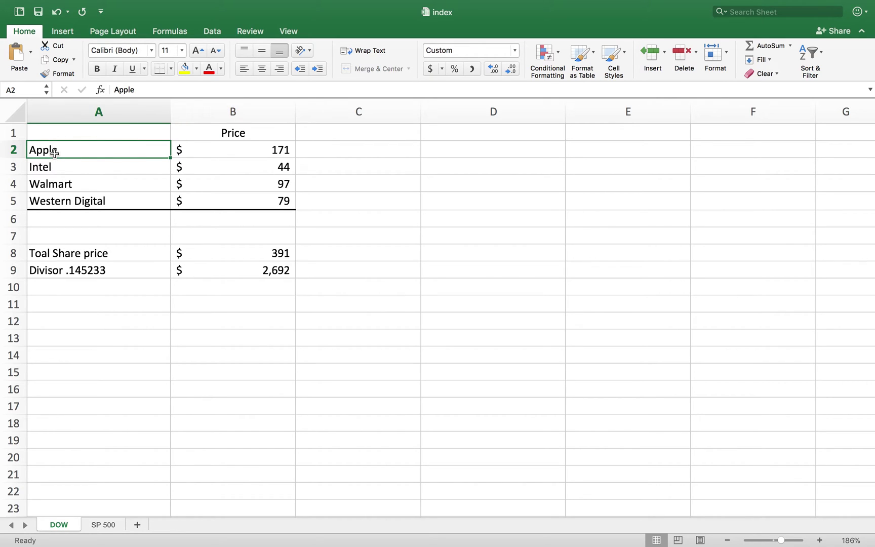
pyautogui.click(279, 149)
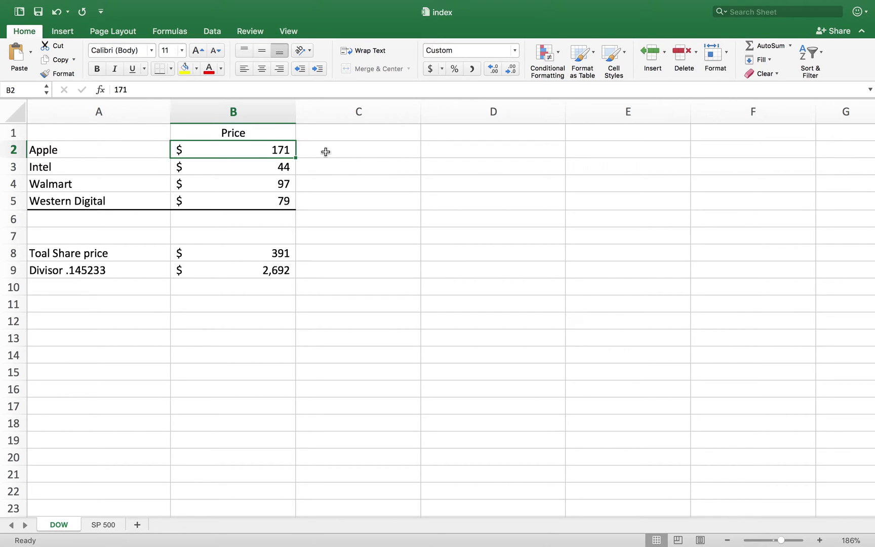
# Open CNBC's Dow 30 real-time components quotes and scroll through the table.
pyautogui.hotkey('ctrl', 'Left')
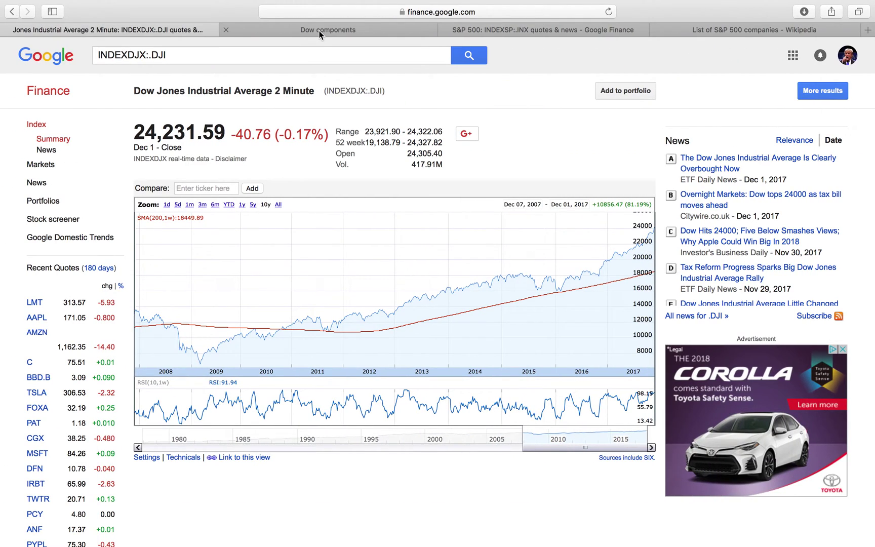
pyautogui.click(318, 31)
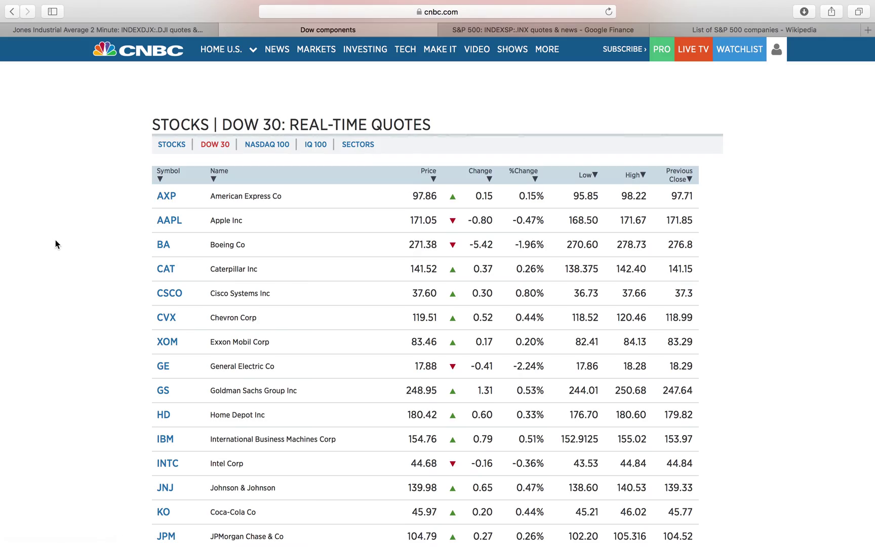
pyautogui.scroll(-8, 56, 243)
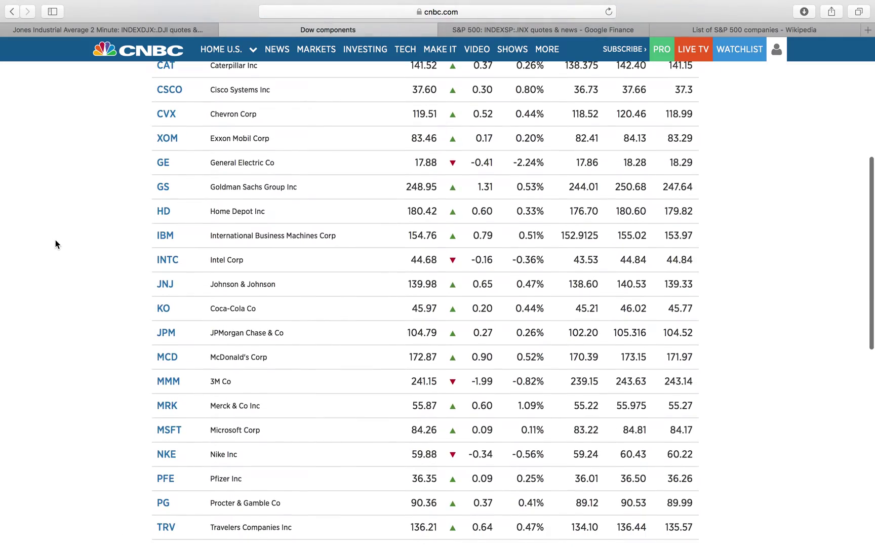
pyautogui.scroll(-6, 56, 244)
pyautogui.scroll(8, 56, 244)
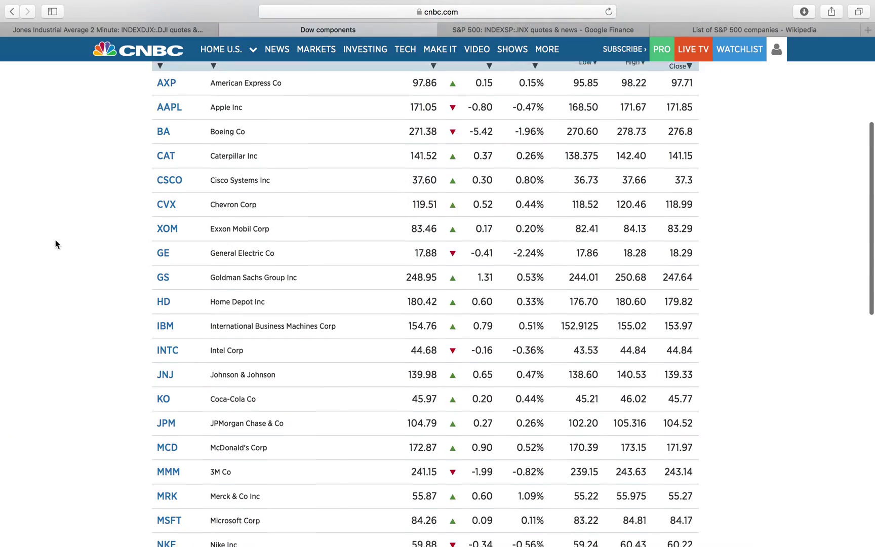
pyautogui.scroll(3, 55, 244)
pyautogui.scroll(-3, 55, 244)
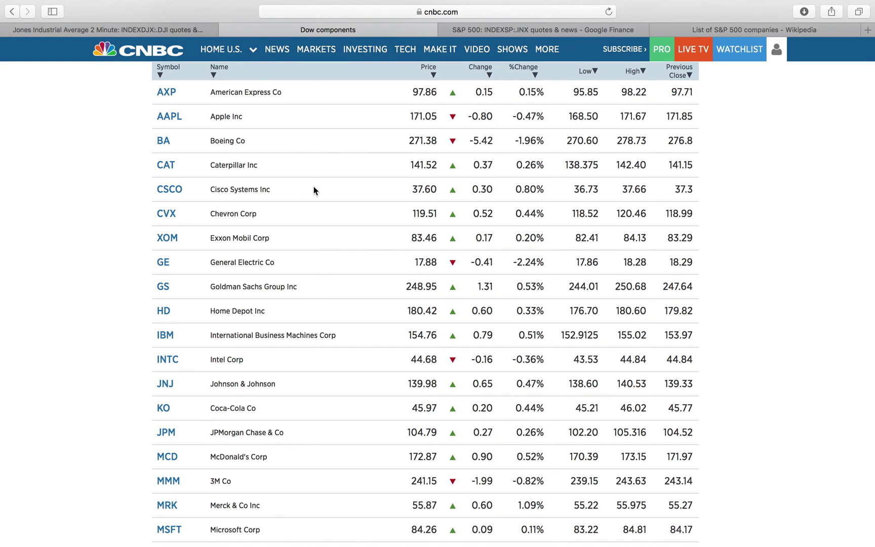
pyautogui.scroll(2, 313, 190)
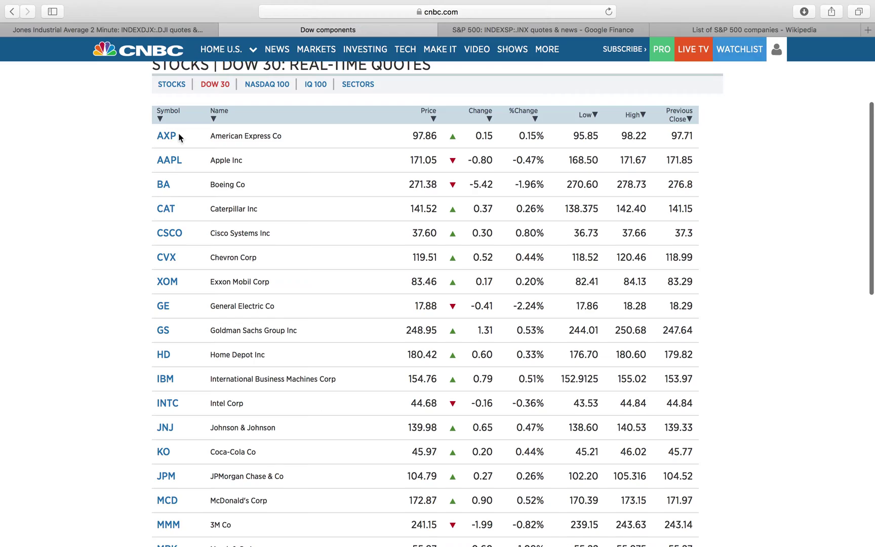
# Glance at the Excel workbook, then return to scan the Dow 30 quotes again.
pyautogui.hotkey('ctrl', 'Right')
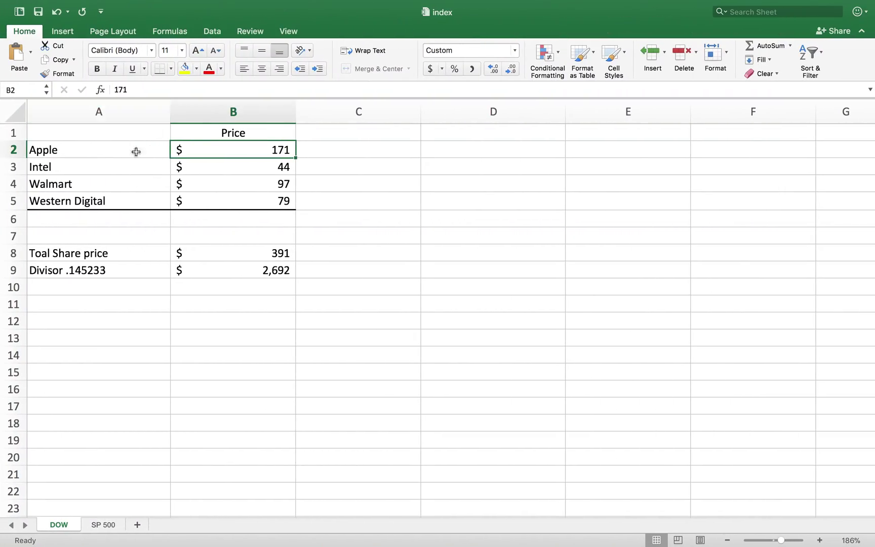
pyautogui.hotkey('ctrl', 'Left')
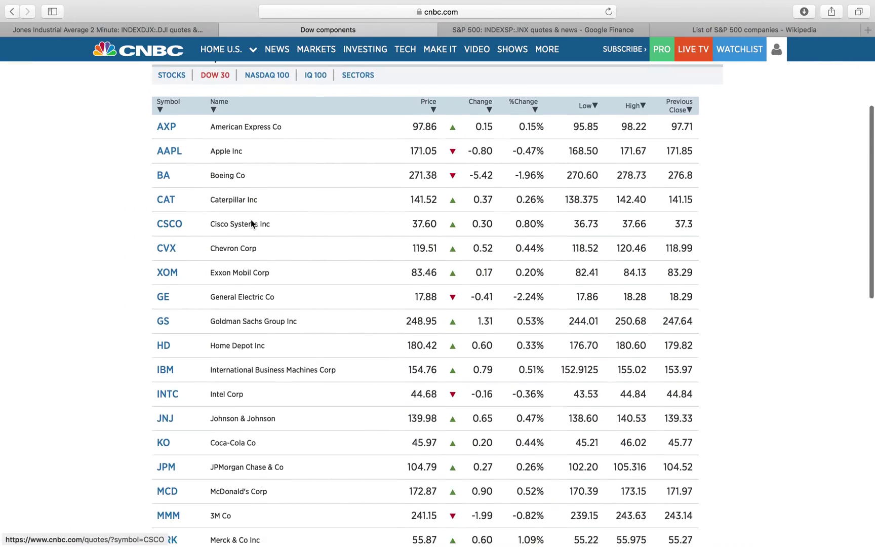
pyautogui.scroll(-15, 251, 219)
pyautogui.scroll(20, 250, 219)
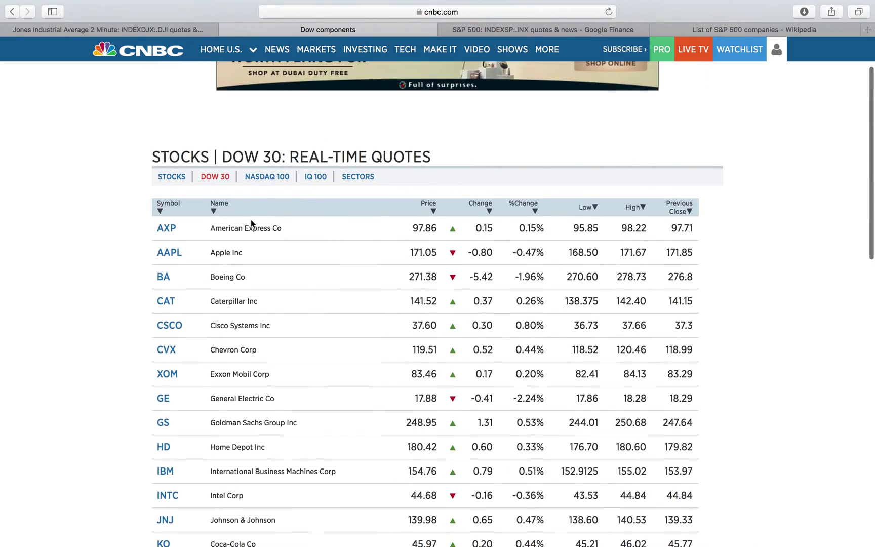
pyautogui.scroll(3, 250, 223)
pyautogui.scroll(-8, 233, 224)
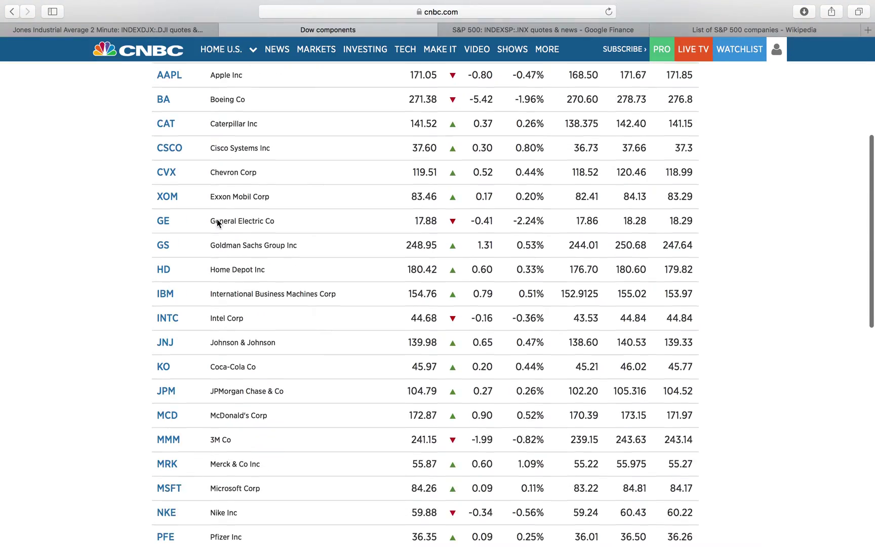
pyautogui.scroll(2, 217, 224)
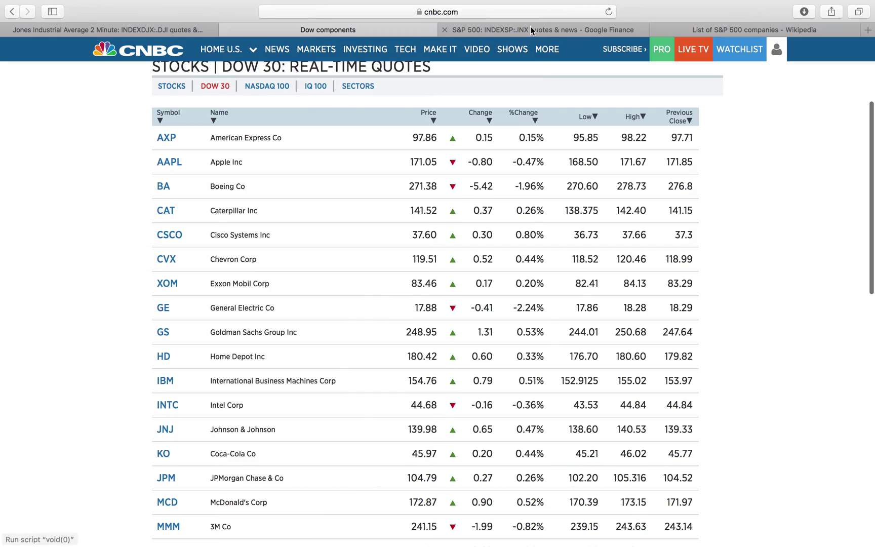
# Open the S&P 500 quote page and chart its full history since 1977.
pyautogui.click(529, 27)
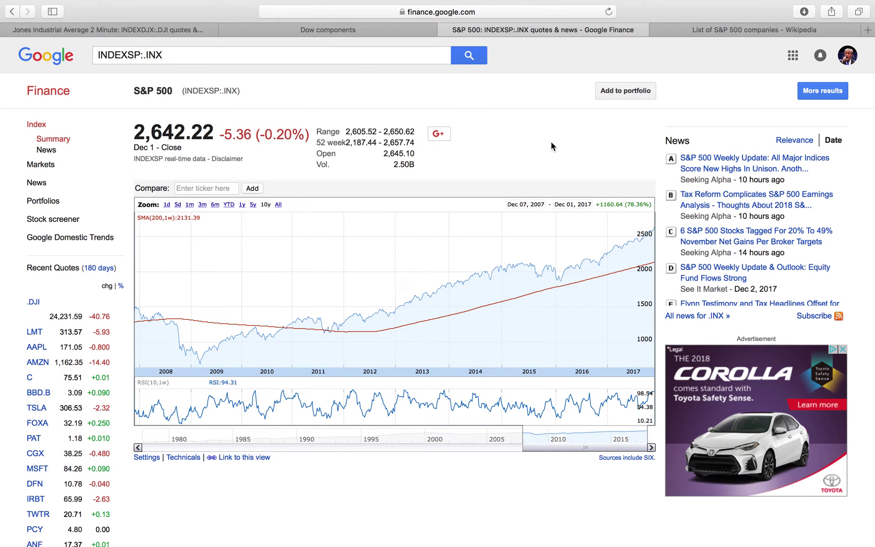
pyautogui.click(278, 204)
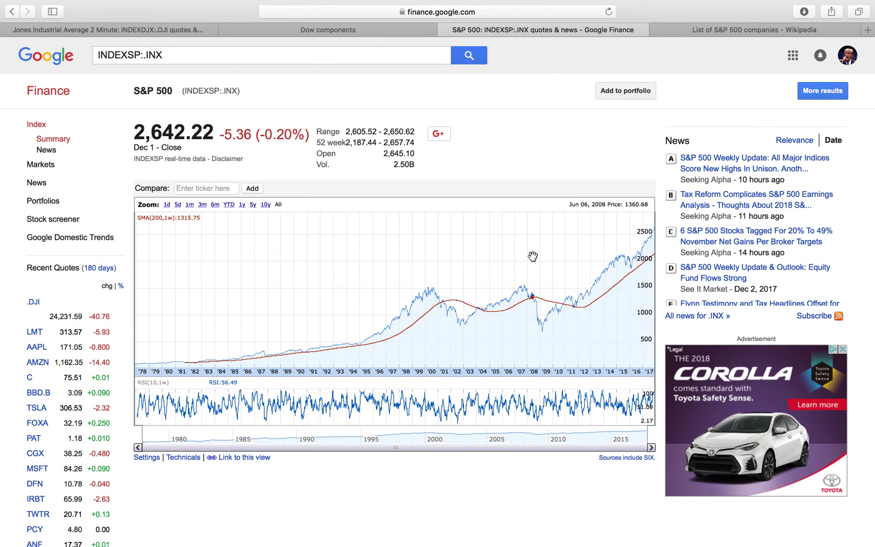
# On the SP 500 sheet, review Apple's price, shares and market cap, then select the S&P 500 Total row.
pyautogui.hotkey('ctrl', 'Right')
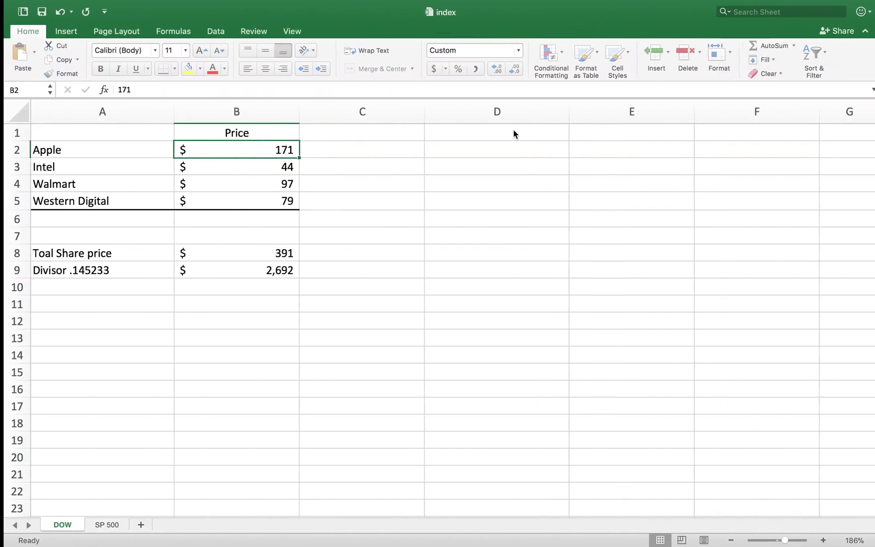
pyautogui.click(103, 524)
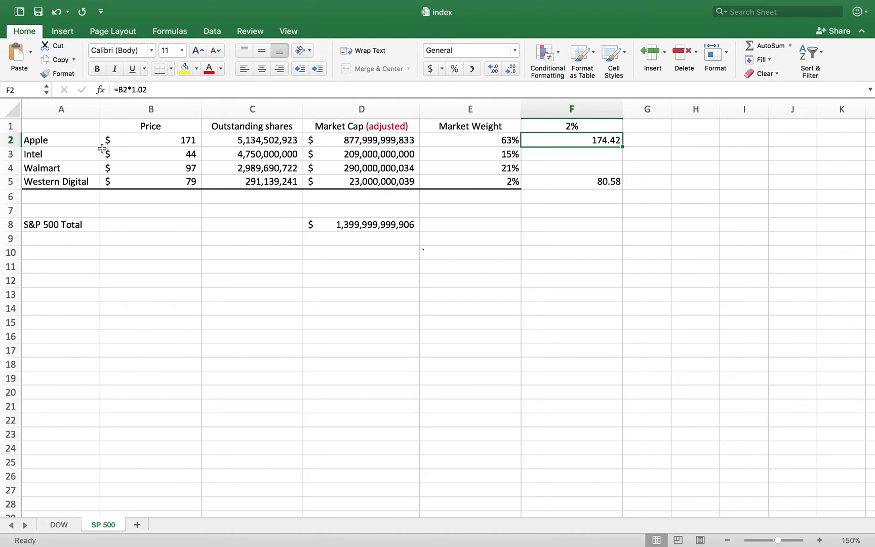
pyautogui.click(188, 144)
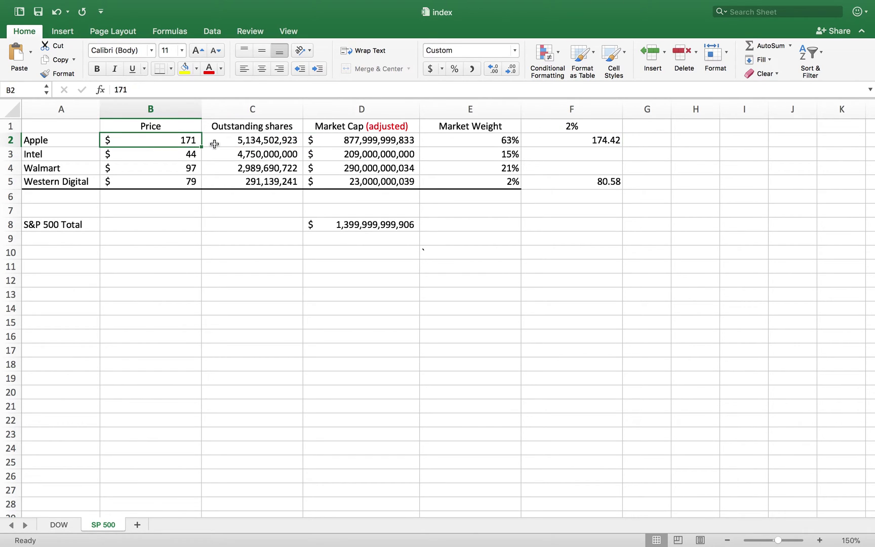
pyautogui.click(281, 139)
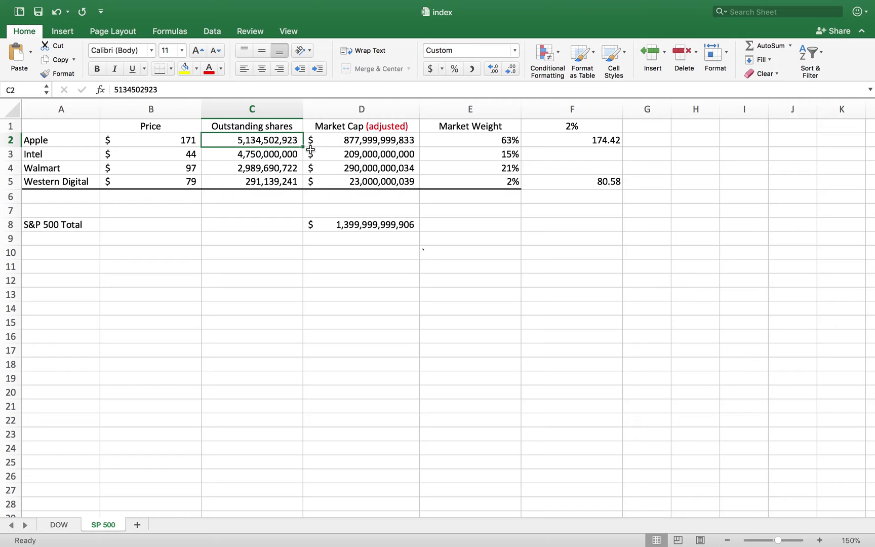
pyautogui.click(386, 142)
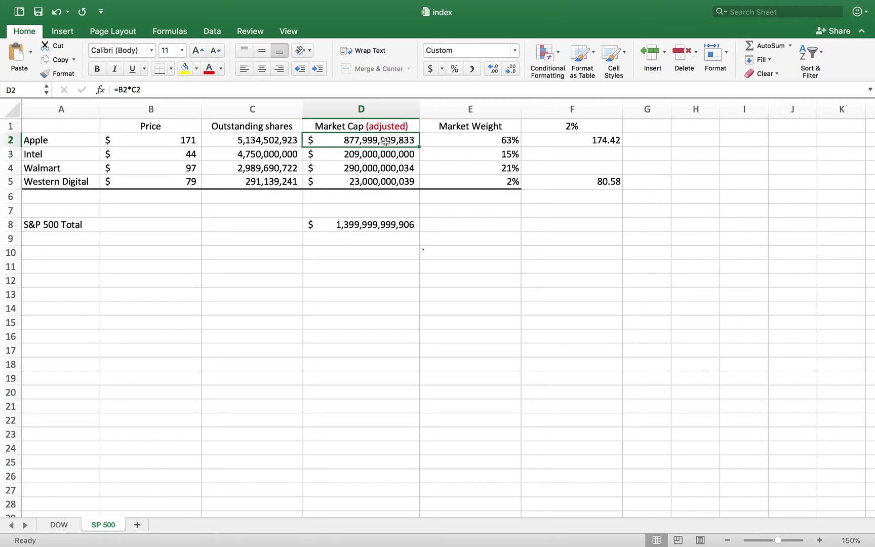
pyautogui.click(65, 157)
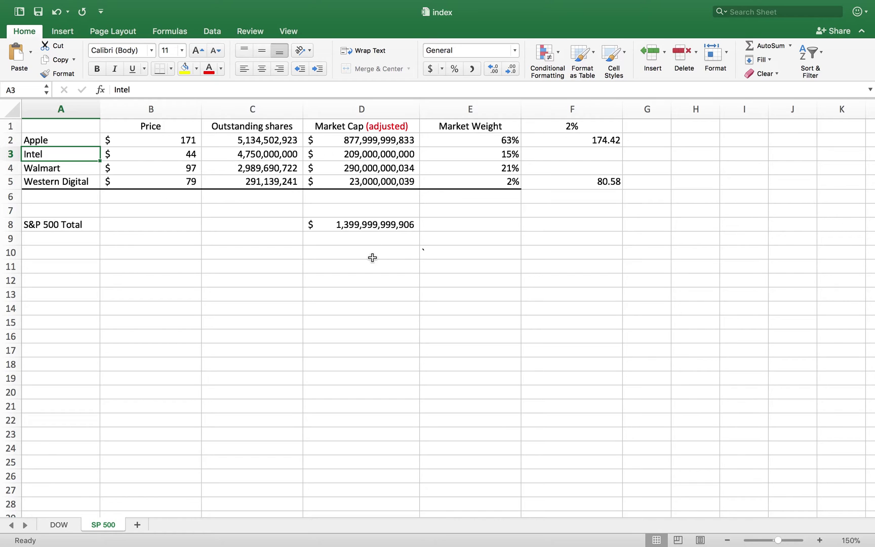
pyautogui.click(68, 229)
pyautogui.moveTo(68, 228); pyautogui.dragTo(380, 224)
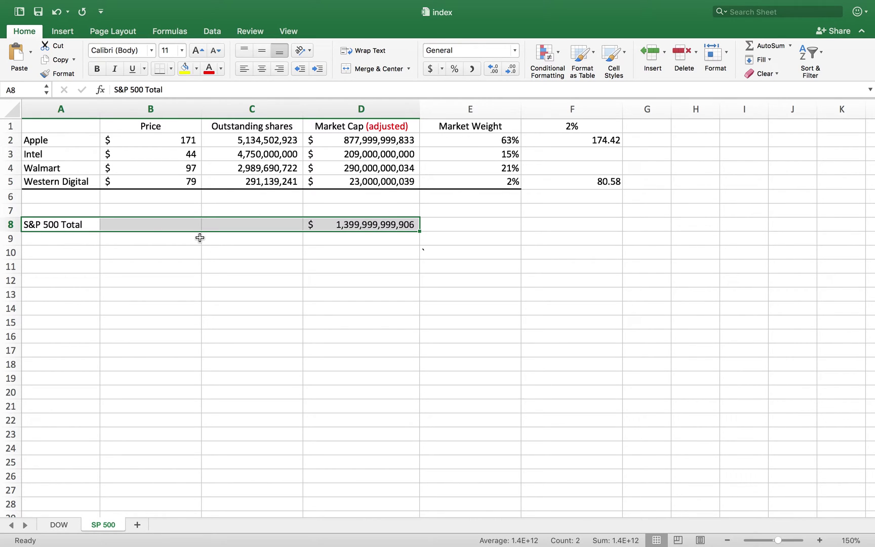
pyautogui.click(322, 266)
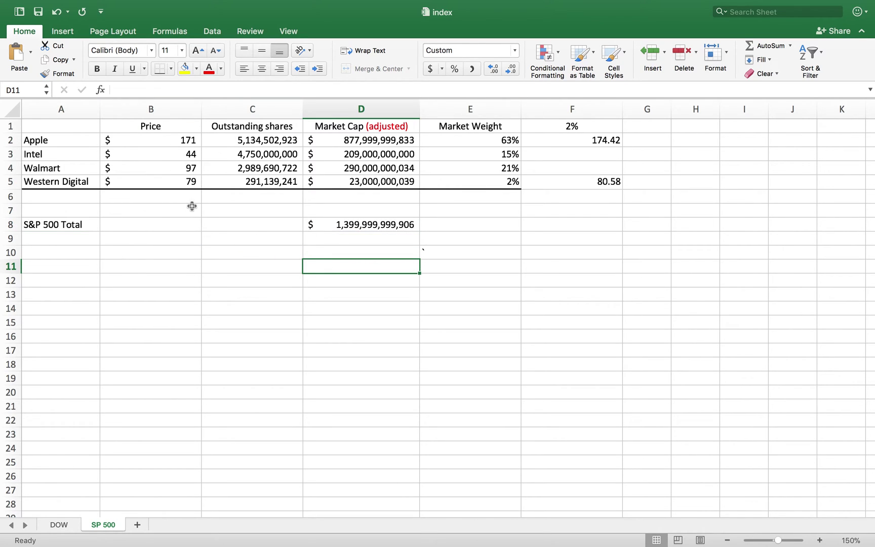
pyautogui.click(170, 141)
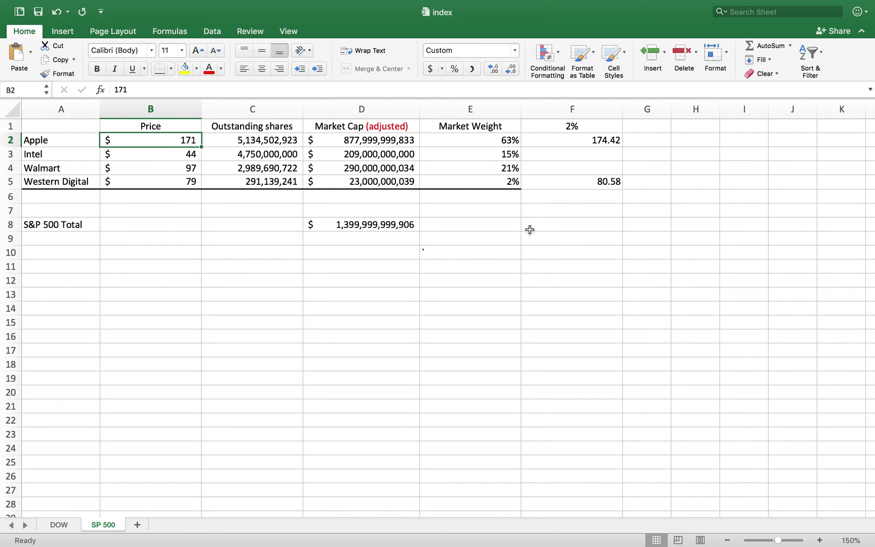
pyautogui.click(506, 243)
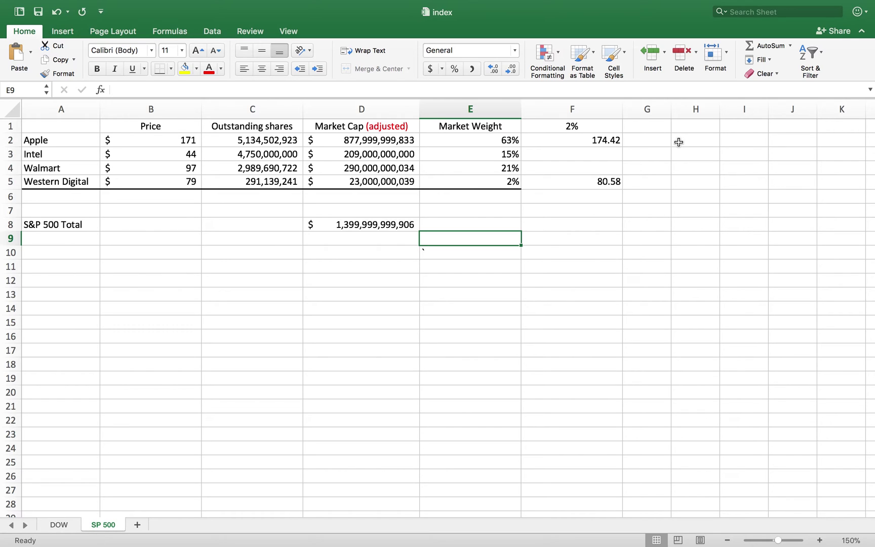
pyautogui.click(599, 142)
pyautogui.click(591, 128)
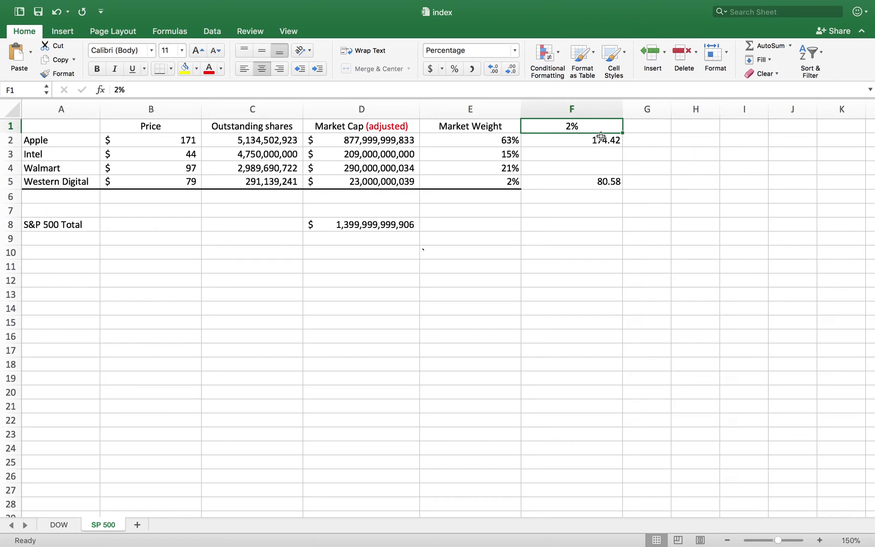
pyautogui.click(600, 140)
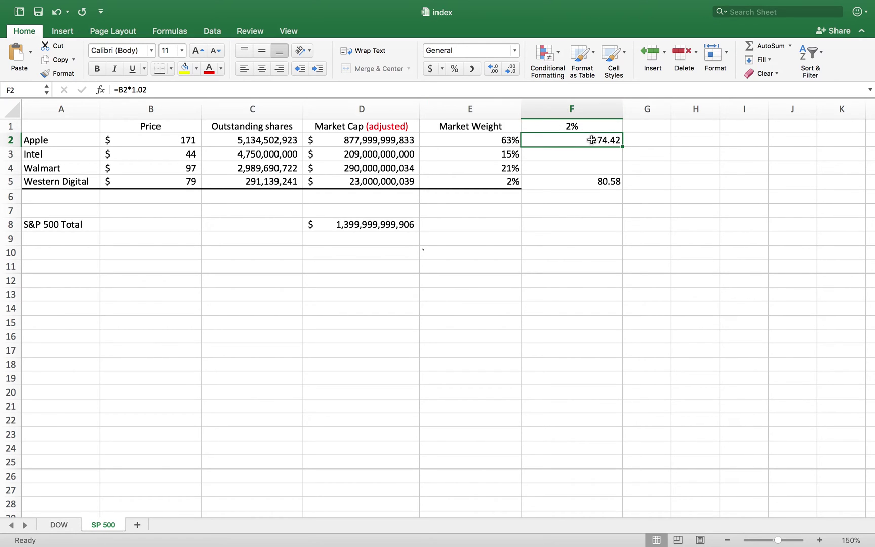
pyautogui.click(188, 182)
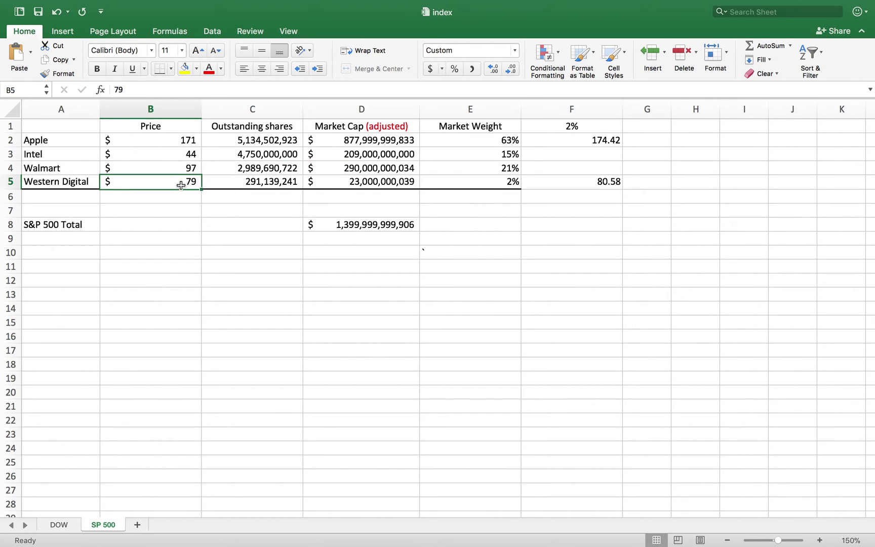
pyautogui.click(615, 182)
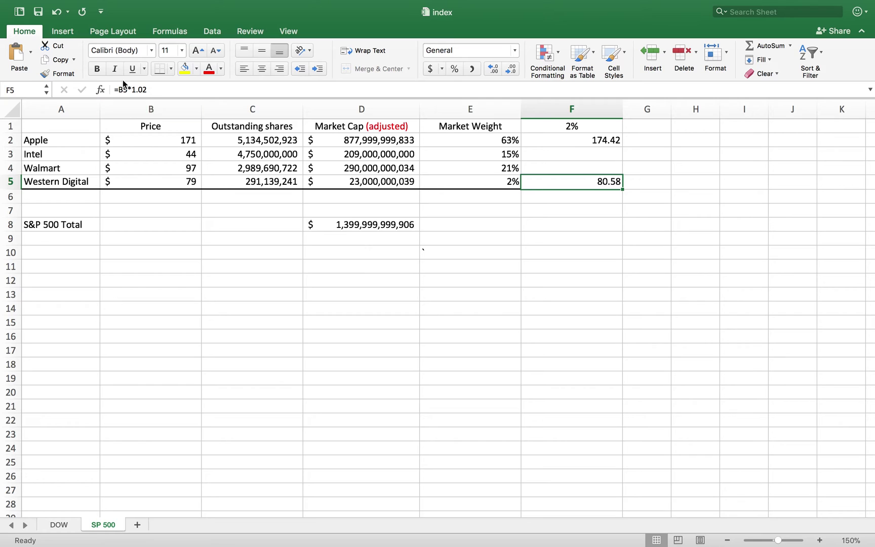
pyautogui.click(182, 140)
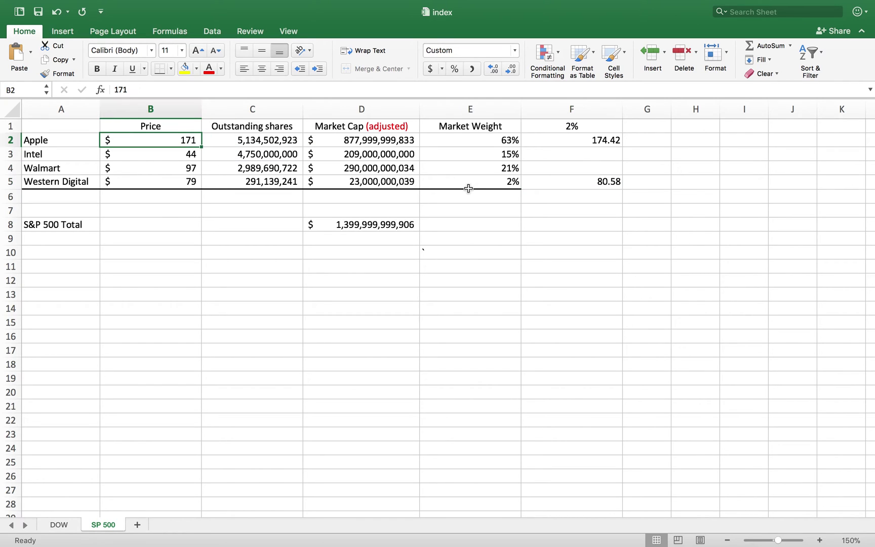
# Try Apple's price at 174, then undo it back to 171.
pyautogui.click(159, 92)
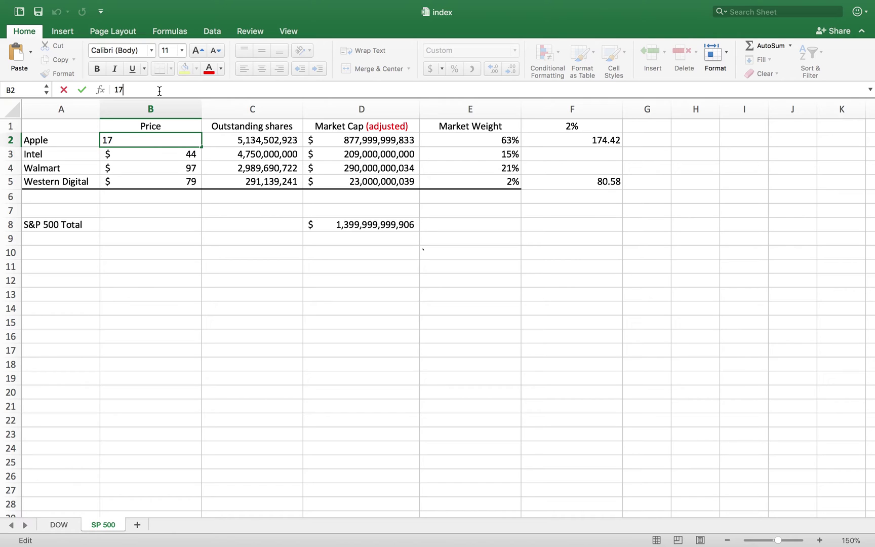
pyautogui.write('4')
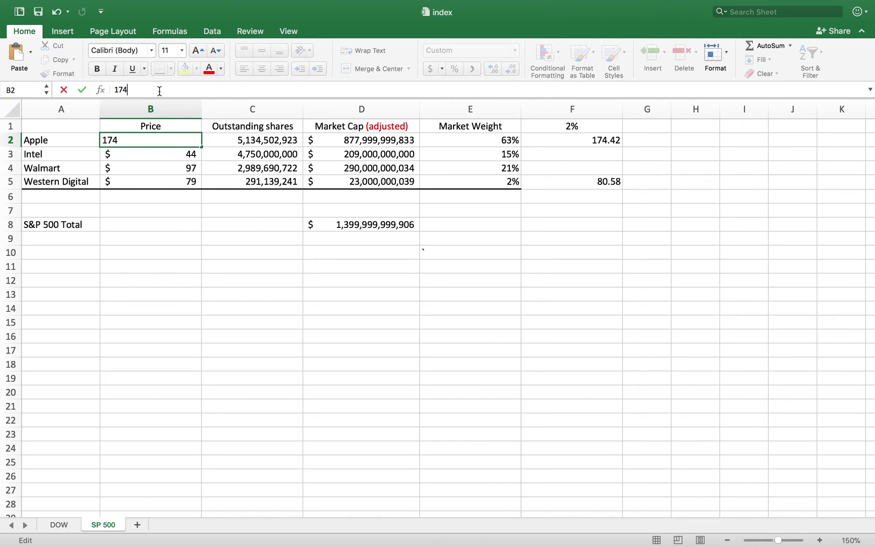
pyautogui.click(356, 259)
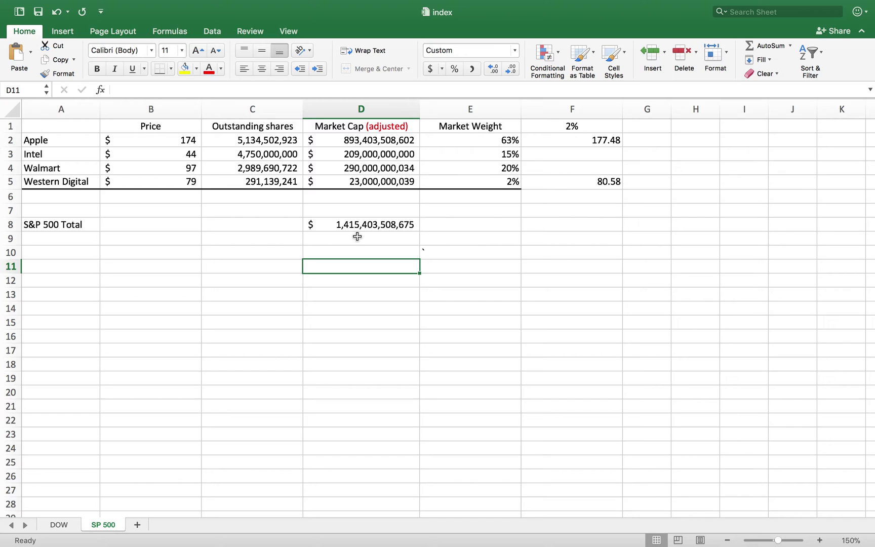
pyautogui.click(56, 11)
pyautogui.press('super+z')
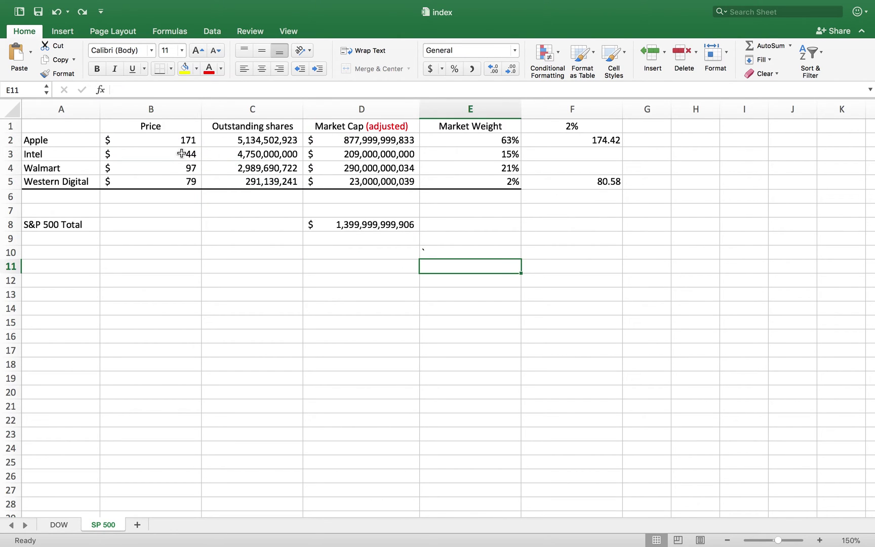
# Change Western Digital's price to 80 and check the recalculated S&P 500 Total.
pyautogui.click(172, 182)
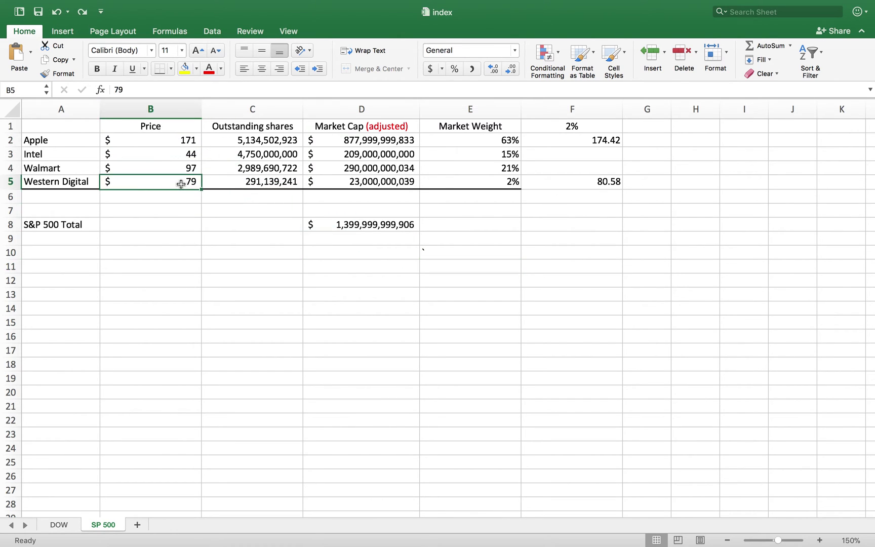
pyautogui.click(150, 88)
pyautogui.press('BackSpace')
pyautogui.press('BackSpace')
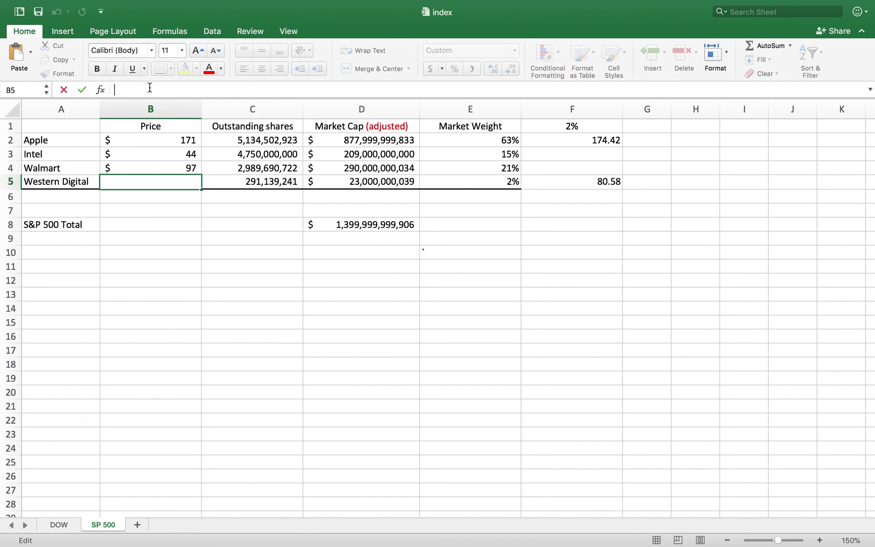
pyautogui.write('80')
pyautogui.click(311, 253)
pyautogui.click(344, 224)
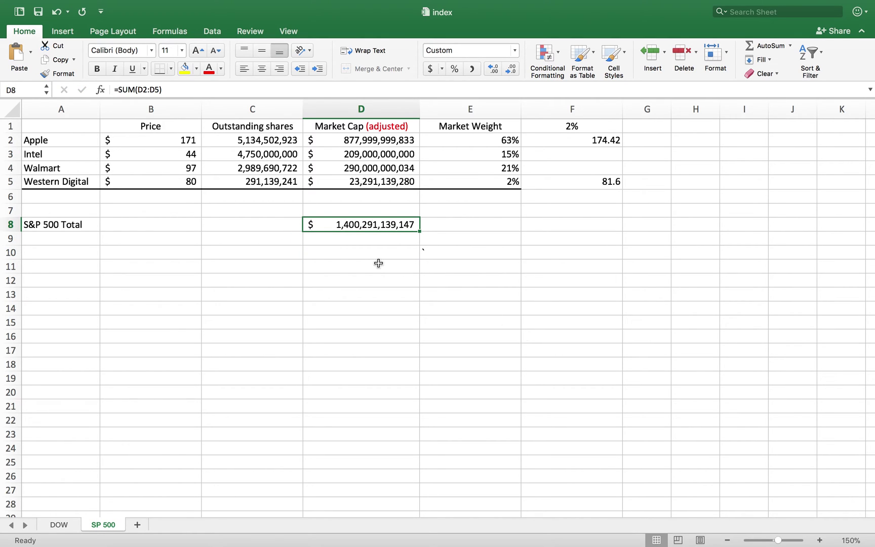
# Undo Western Digital's price change, restoring it to 79.
pyautogui.moveTo(122, 14)
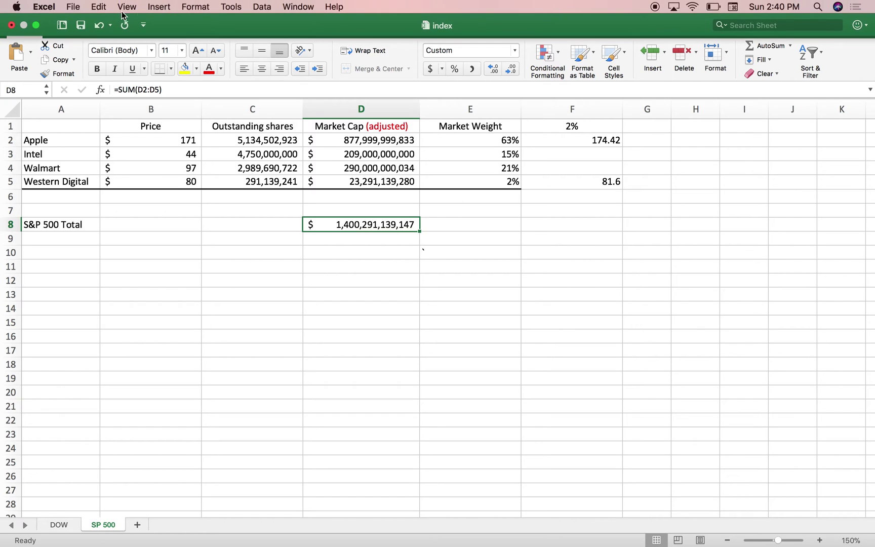
pyautogui.click(99, 25)
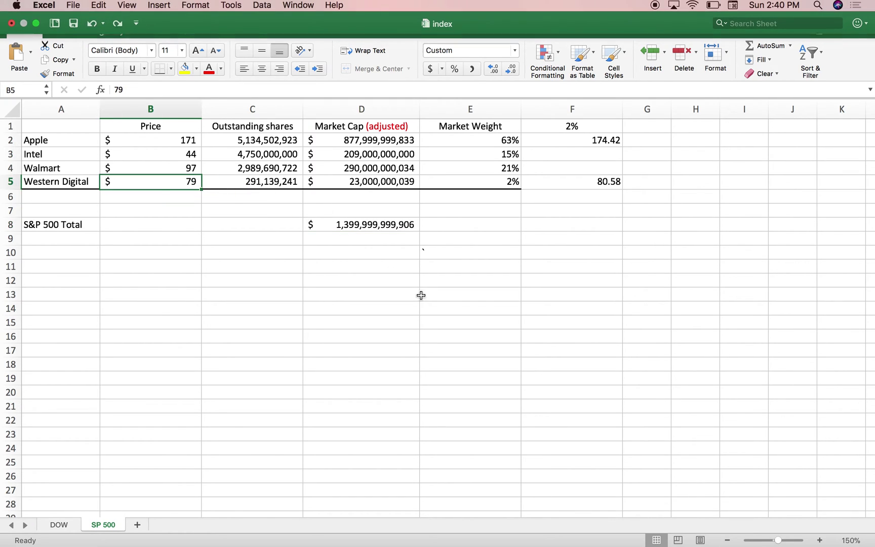
pyautogui.click(408, 279)
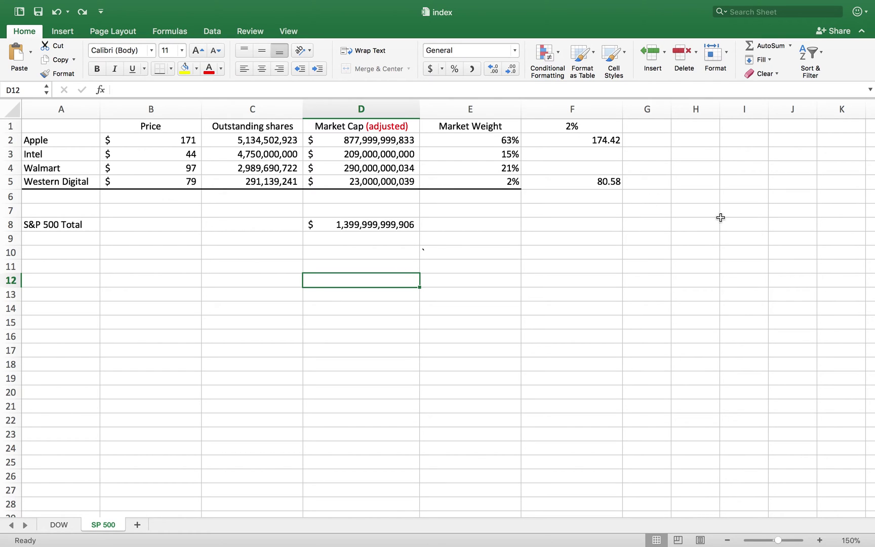
# Inspect the market weight formulas and Apple's share count versus price, then view the DOW sheet.
pyautogui.click(512, 182)
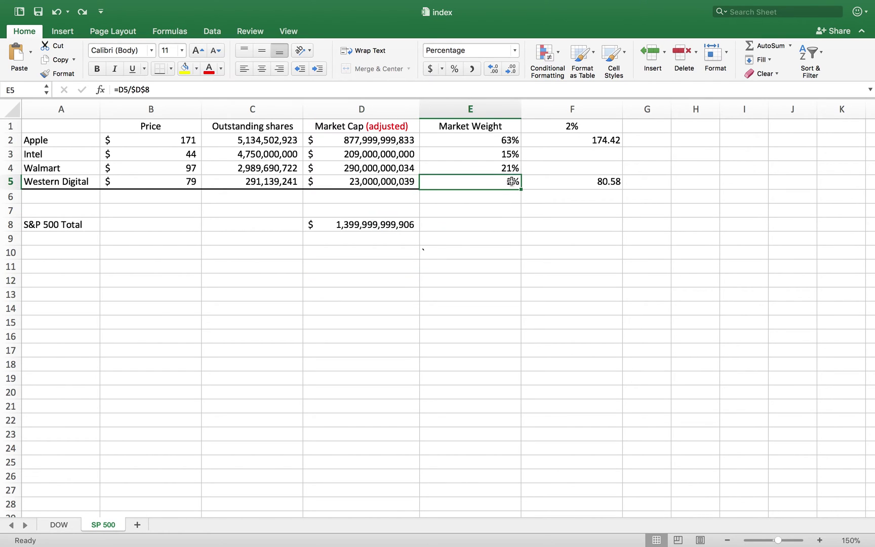
pyautogui.click(504, 140)
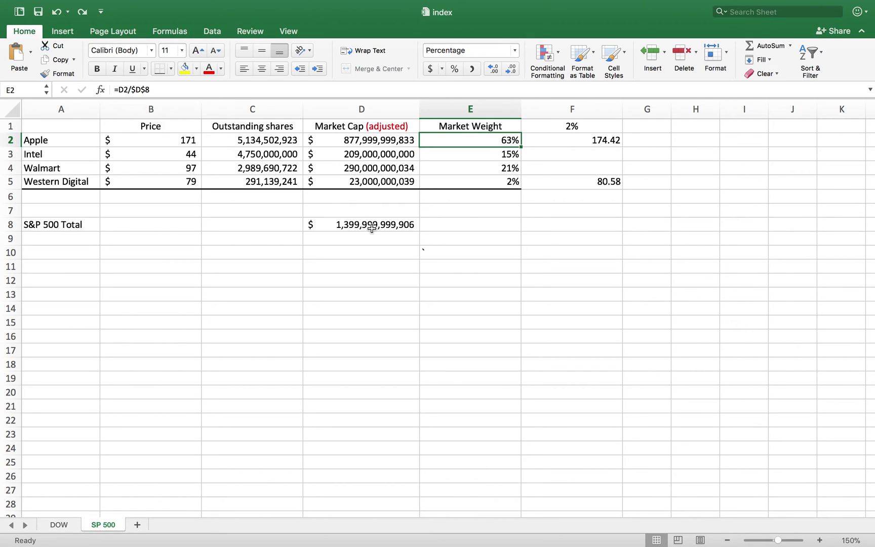
pyautogui.click(267, 142)
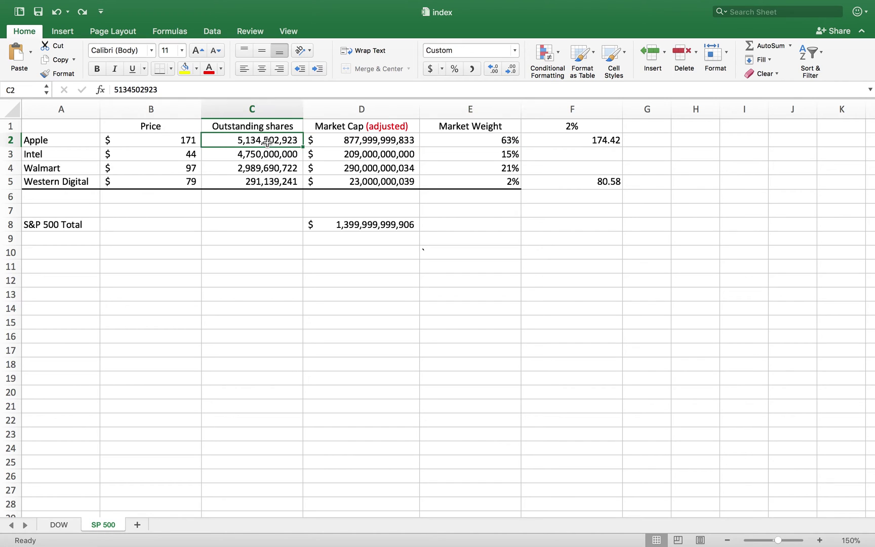
pyautogui.click(165, 141)
pyautogui.click(270, 139)
pyautogui.click(174, 139)
pyautogui.click(243, 141)
pyautogui.click(182, 140)
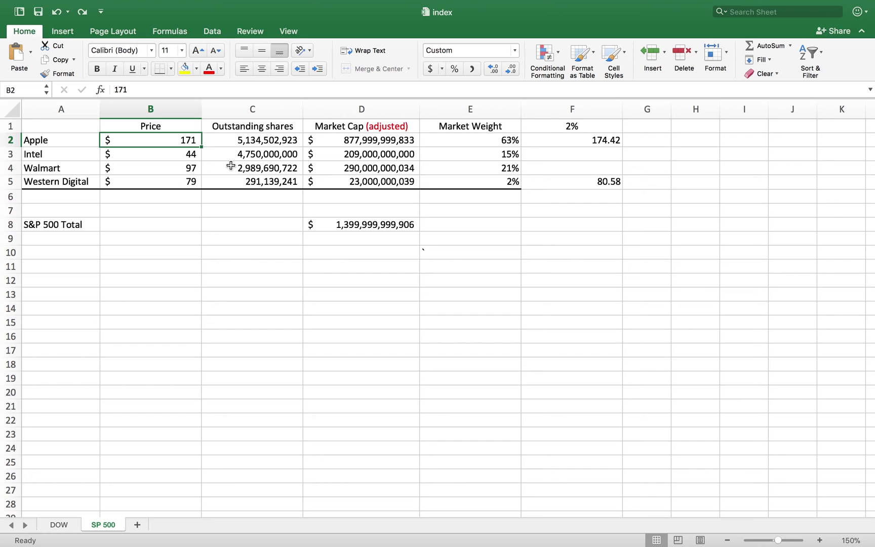
pyautogui.click(60, 524)
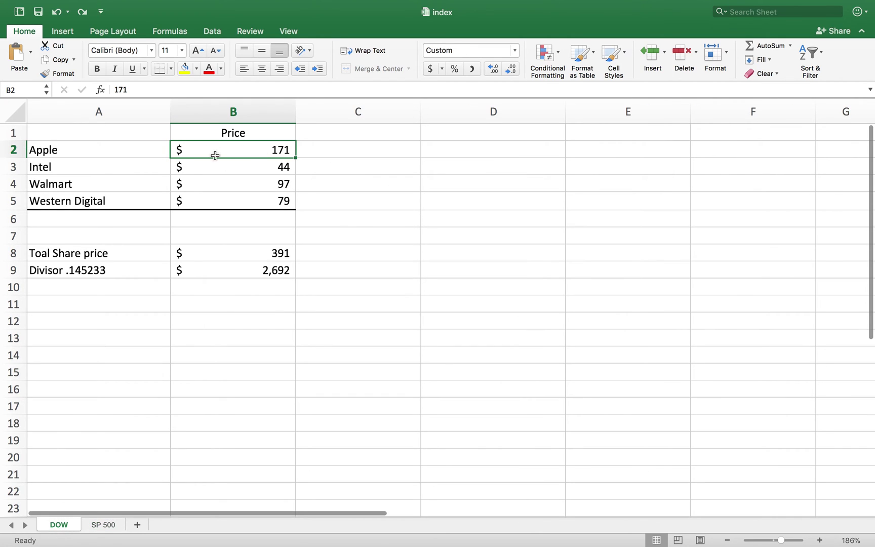
# Show Apple's market weight formula on the SP 500 sheet, then return to Google Finance's S&P 500 page.
pyautogui.click(103, 525)
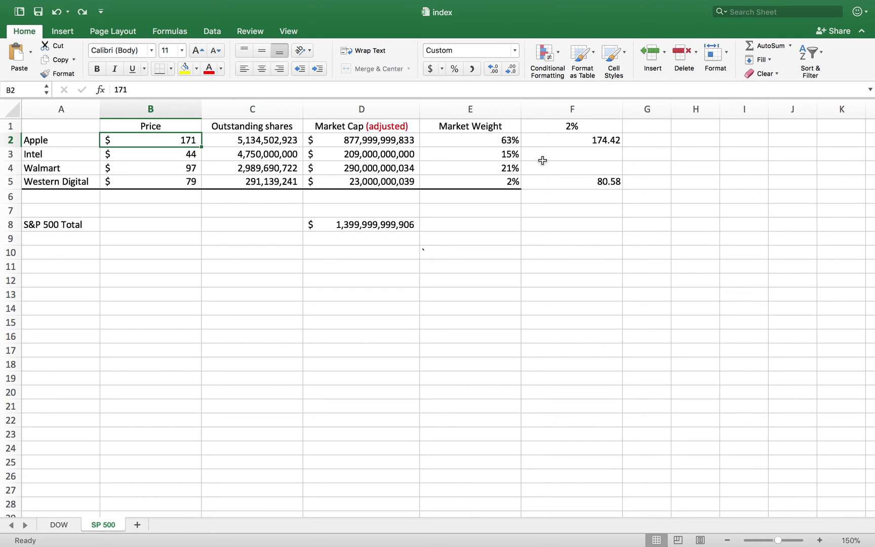
pyautogui.click(223, 283)
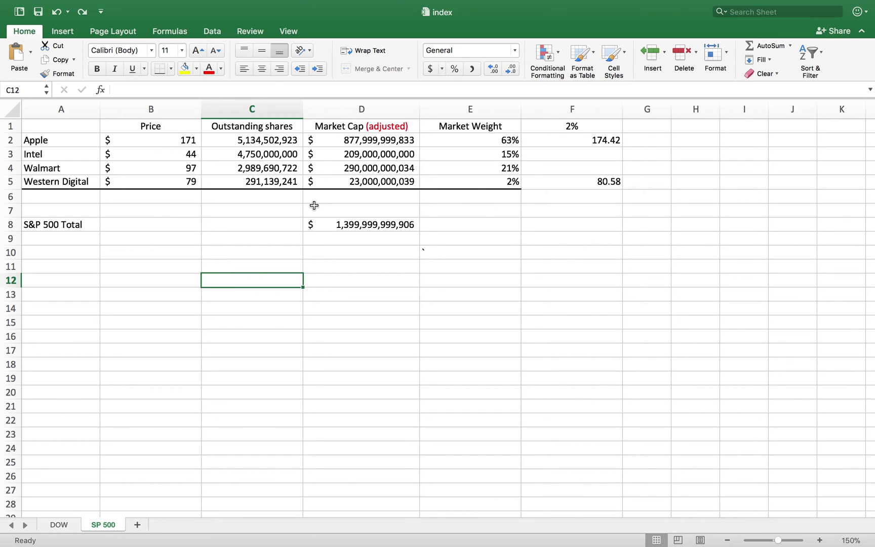
pyautogui.click(509, 141)
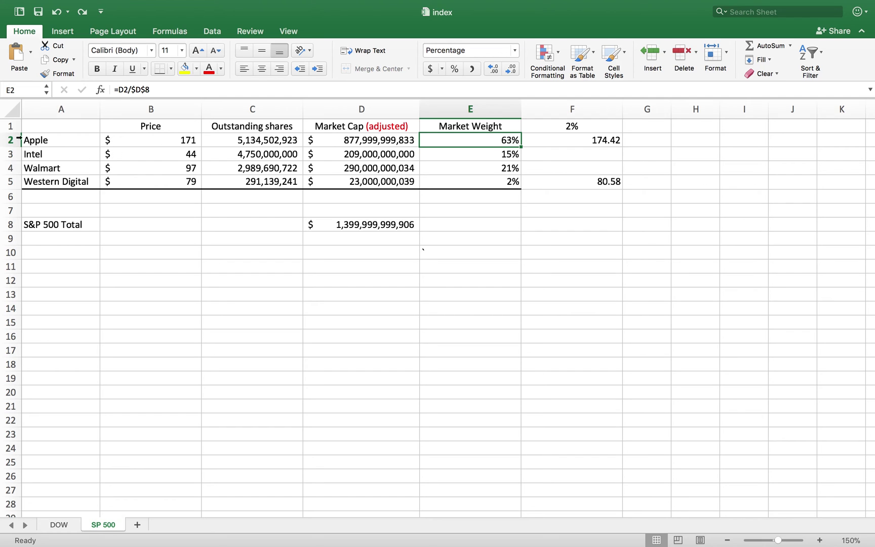
pyautogui.click(58, 145)
pyautogui.hotkey('ctrl', 'Left')
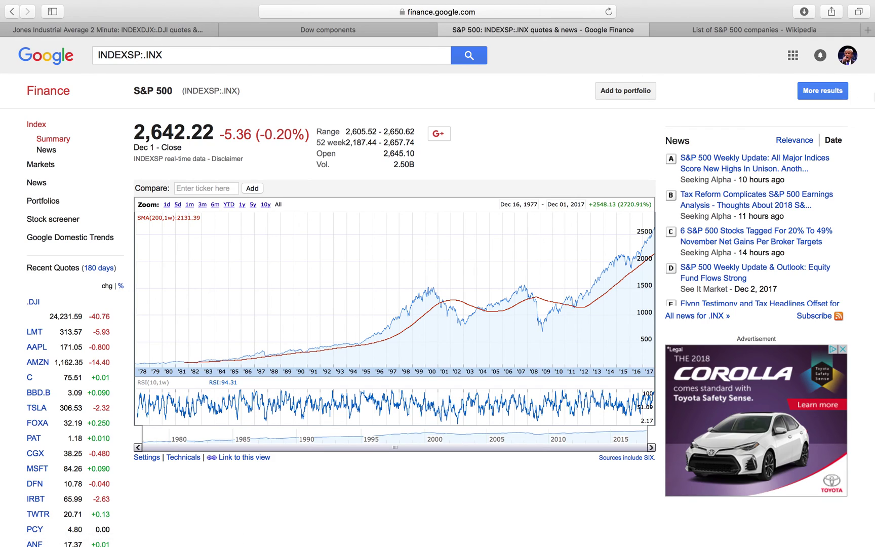
pyautogui.click(763, 30)
pyautogui.scroll(2, 405, 244)
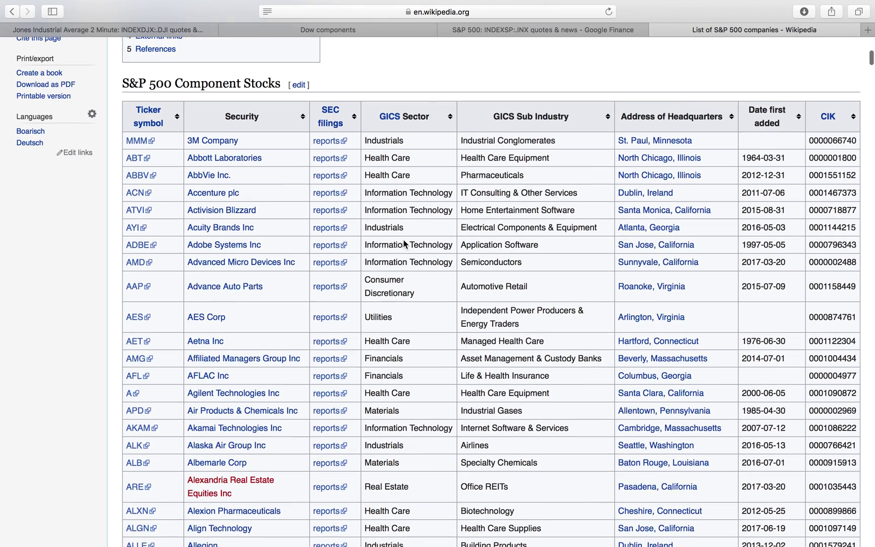
pyautogui.scroll(-12, 403, 242)
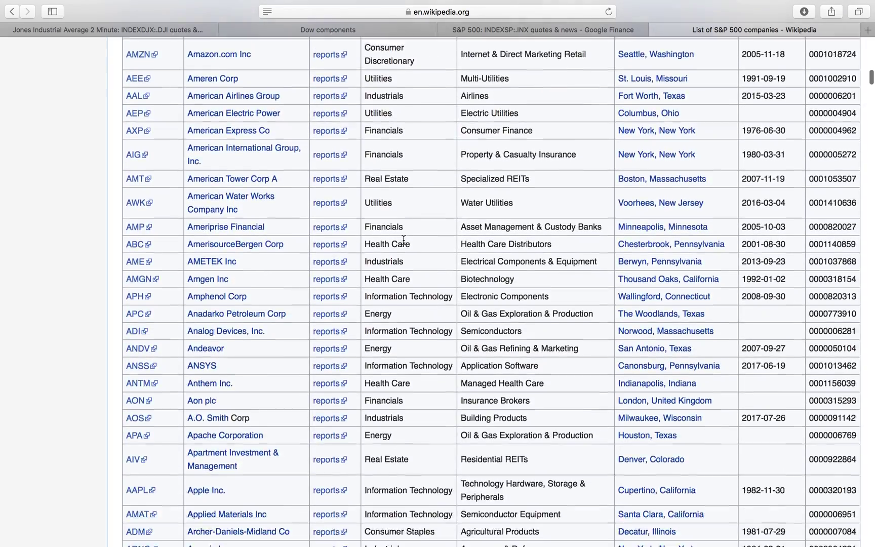
pyautogui.scroll(-20, 403, 240)
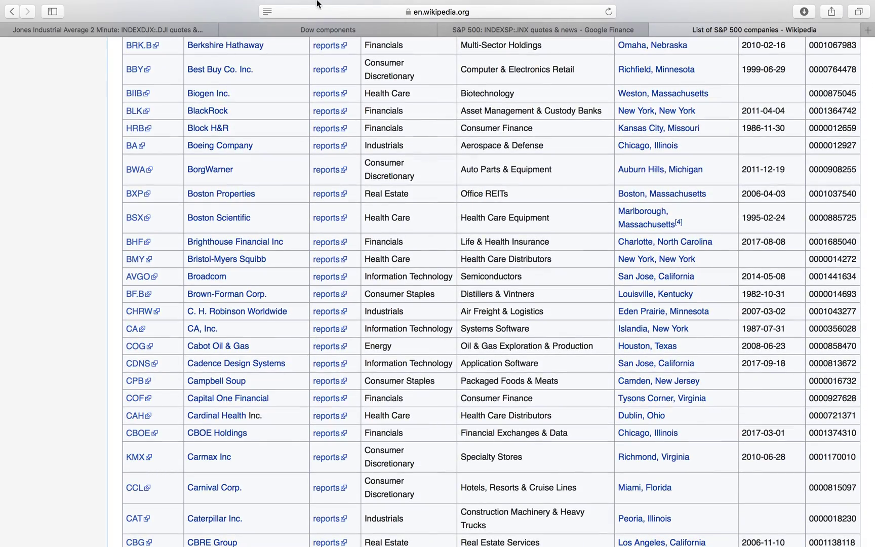
pyautogui.click(453, 43)
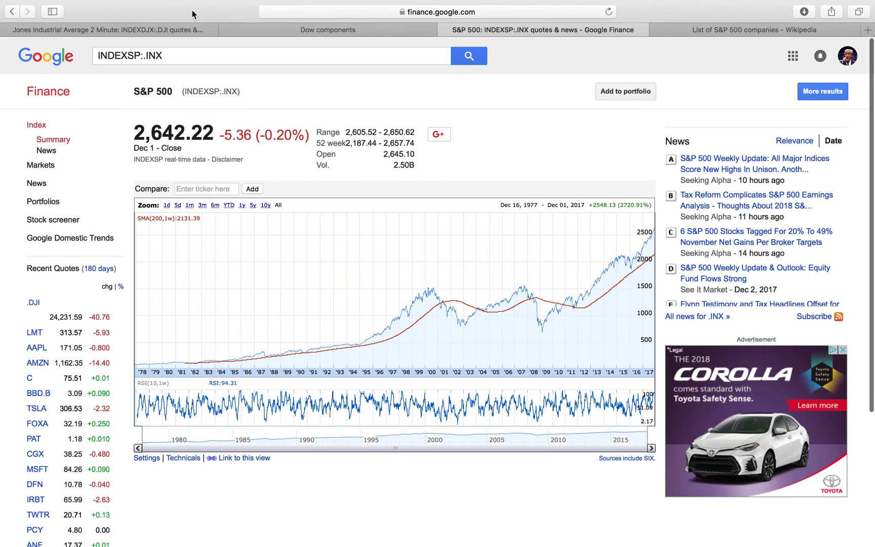
# Look up the S&P/TSX Composite (OSPTX) and chart its 10-year and full 1999–2017 history.
pyautogui.click(187, 55)
pyautogui.press('super+a')
pyautogui.write('TS')
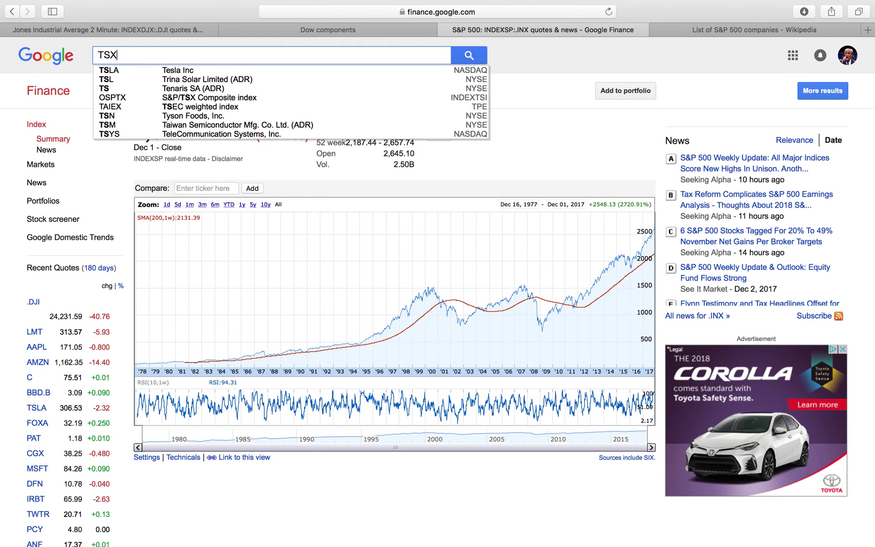
pyautogui.write('X')
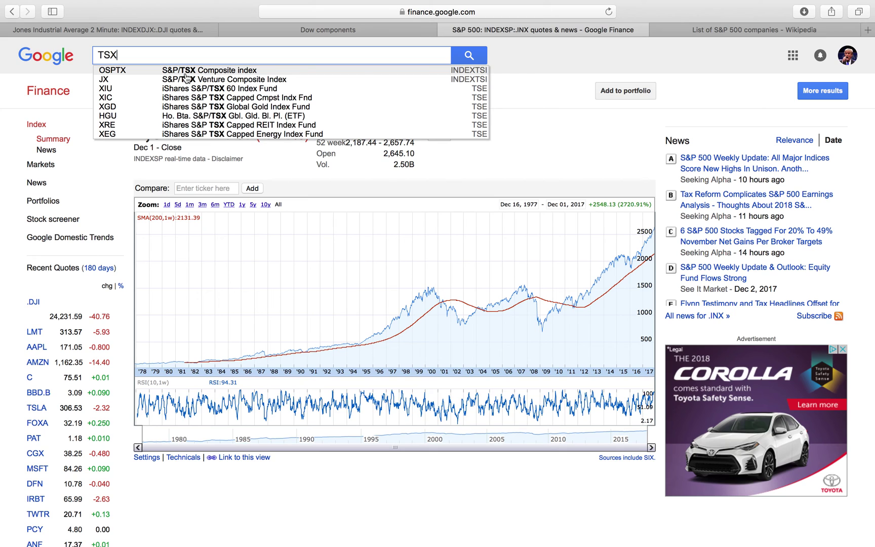
pyautogui.click(184, 74)
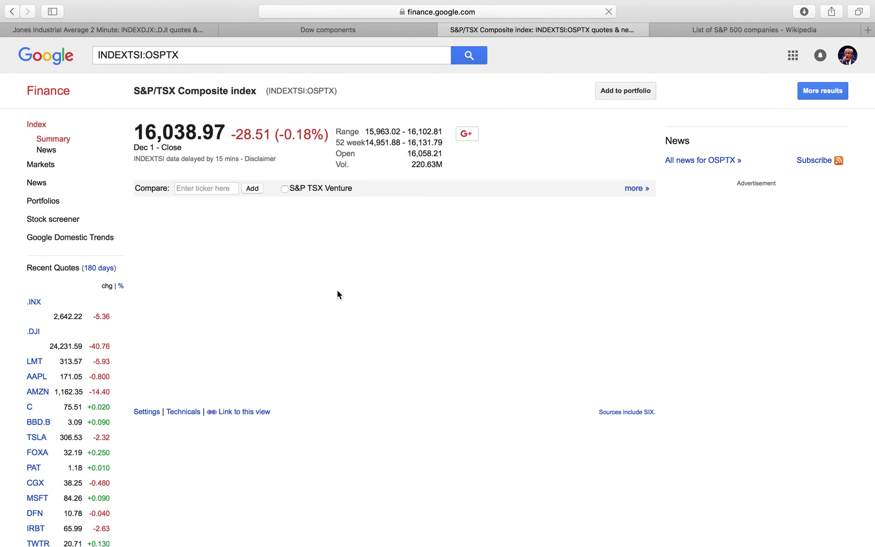
pyautogui.click(264, 204)
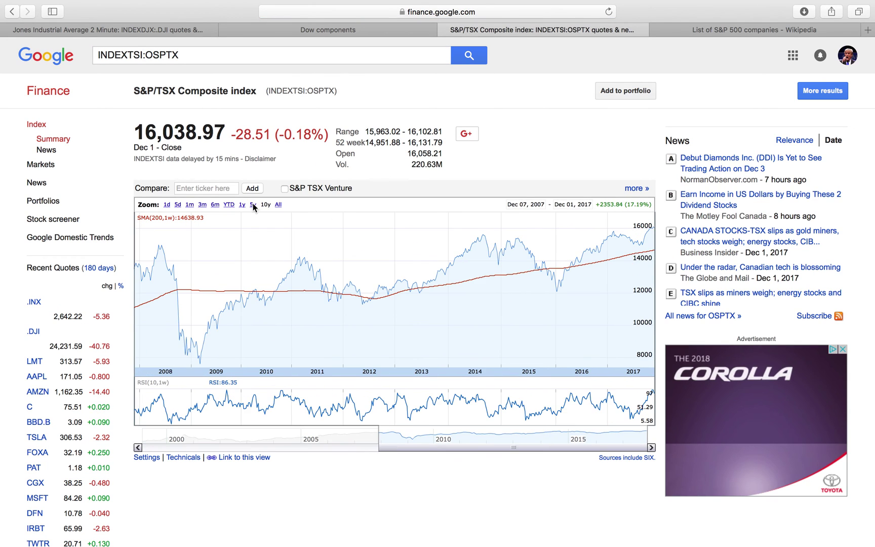
pyautogui.click(278, 205)
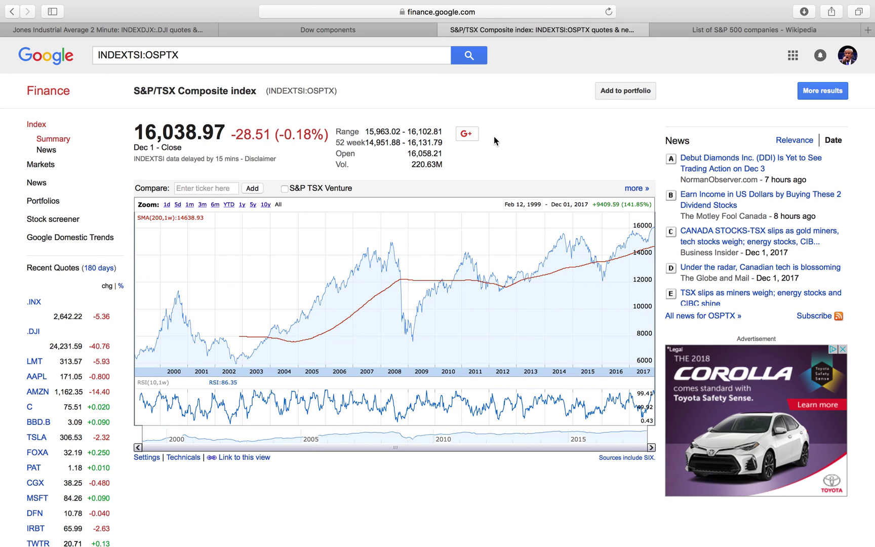
# Return to the Dow Jones Industrial Average quote page showing 24,231.59.
pyautogui.click(192, 30)
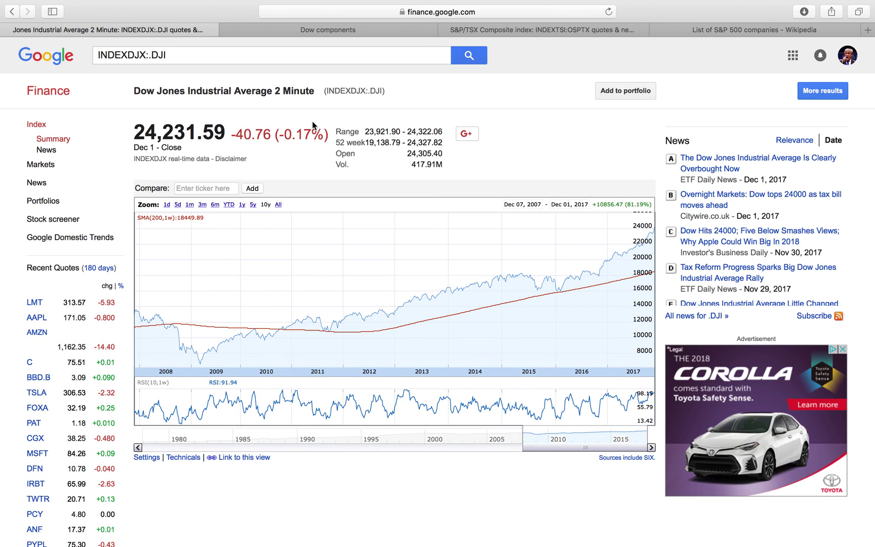